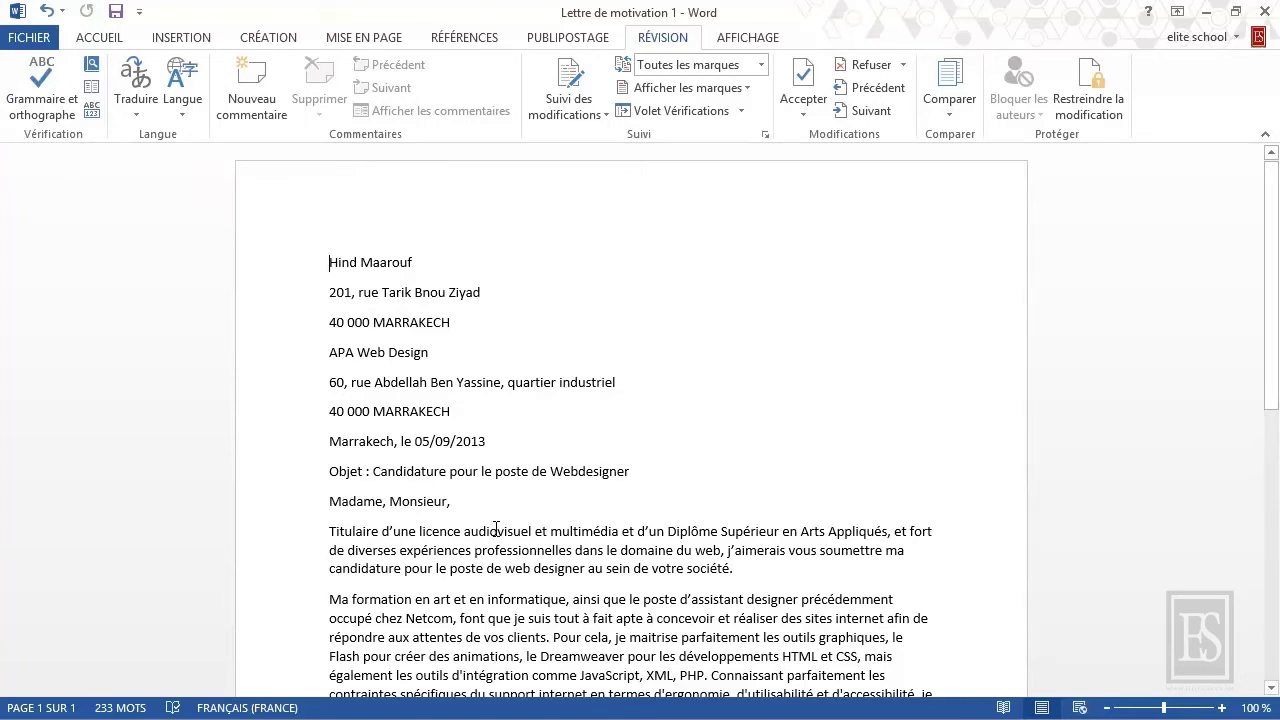
# Step: Look up the dictionary definition of 'audiovisuel' in the letter, then dismiss it
pyautogui.doubleClick(496, 530)
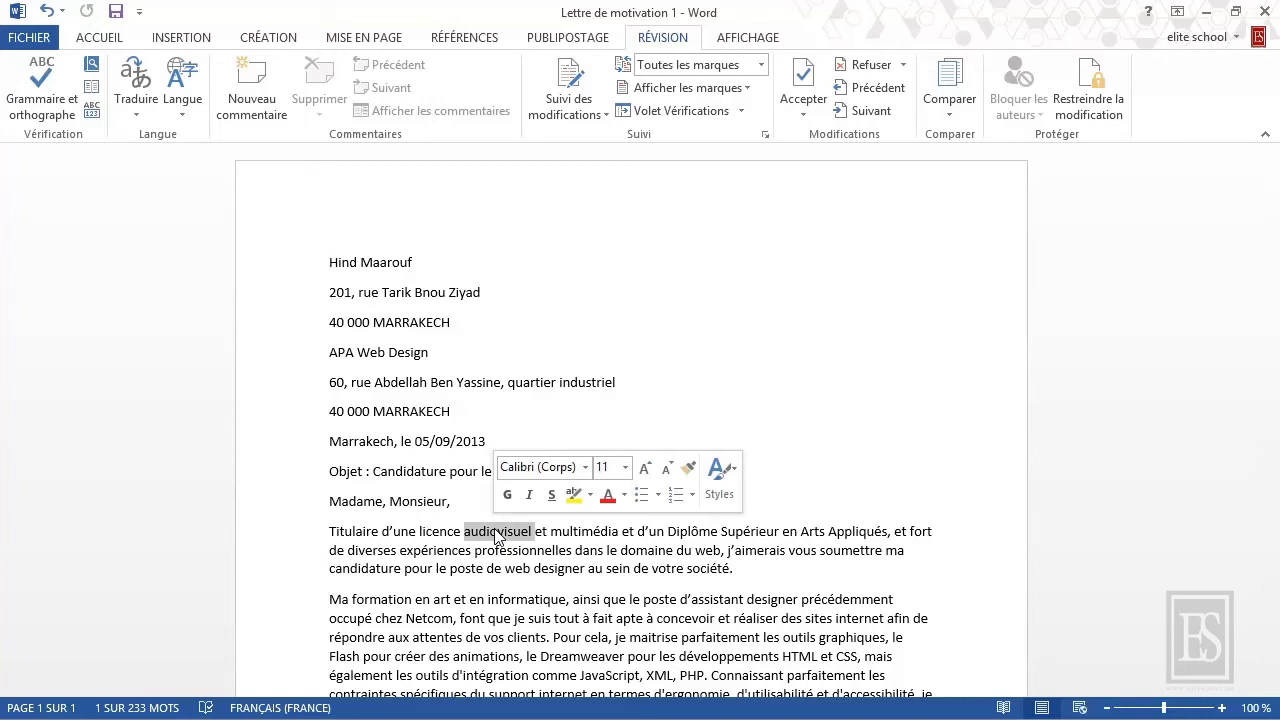
pyautogui.click(92, 68)
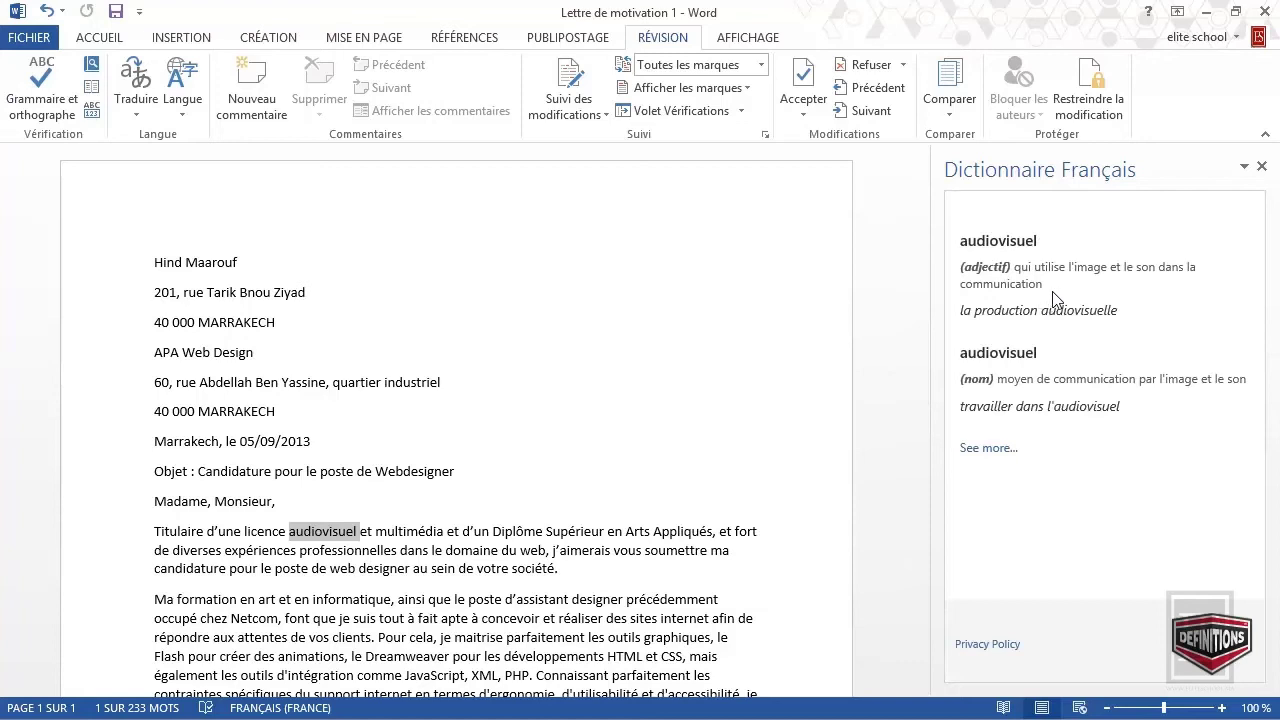
pyautogui.click(1261, 166)
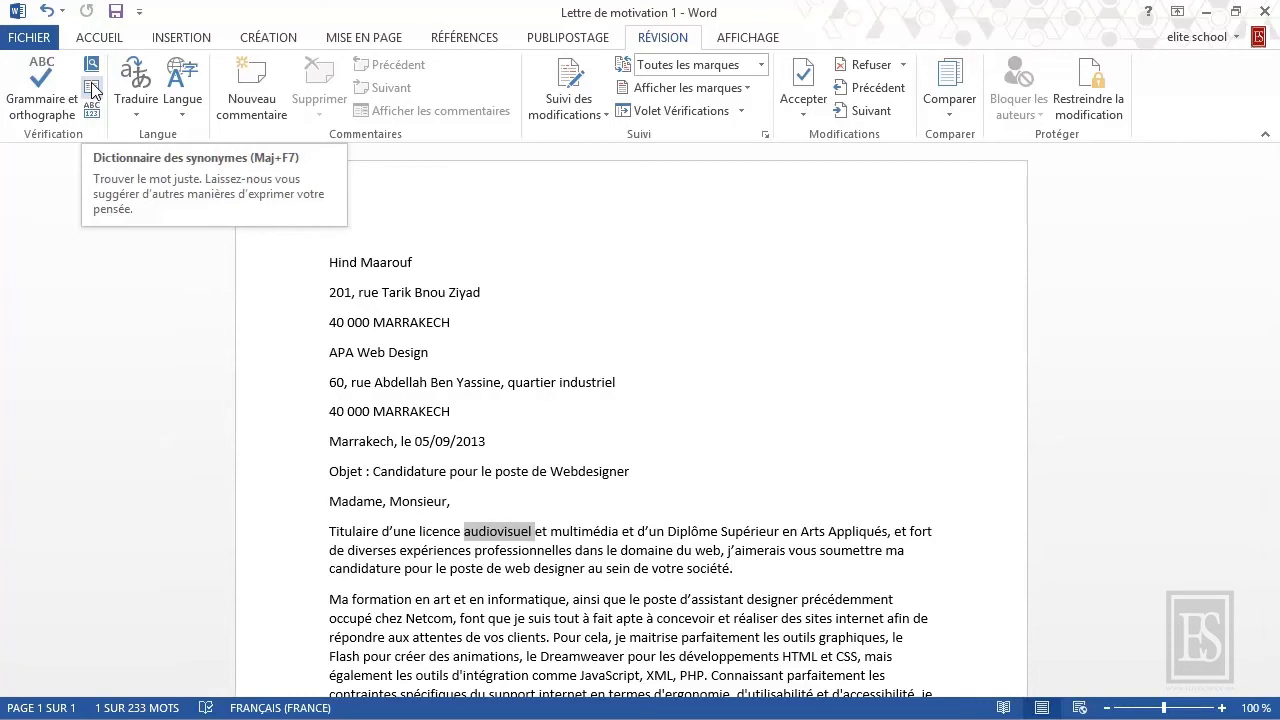
# Step: Show thesaurus synonyms for 'spécifiques' in the second paragraph
pyautogui.scroll(-3, 451, 580)
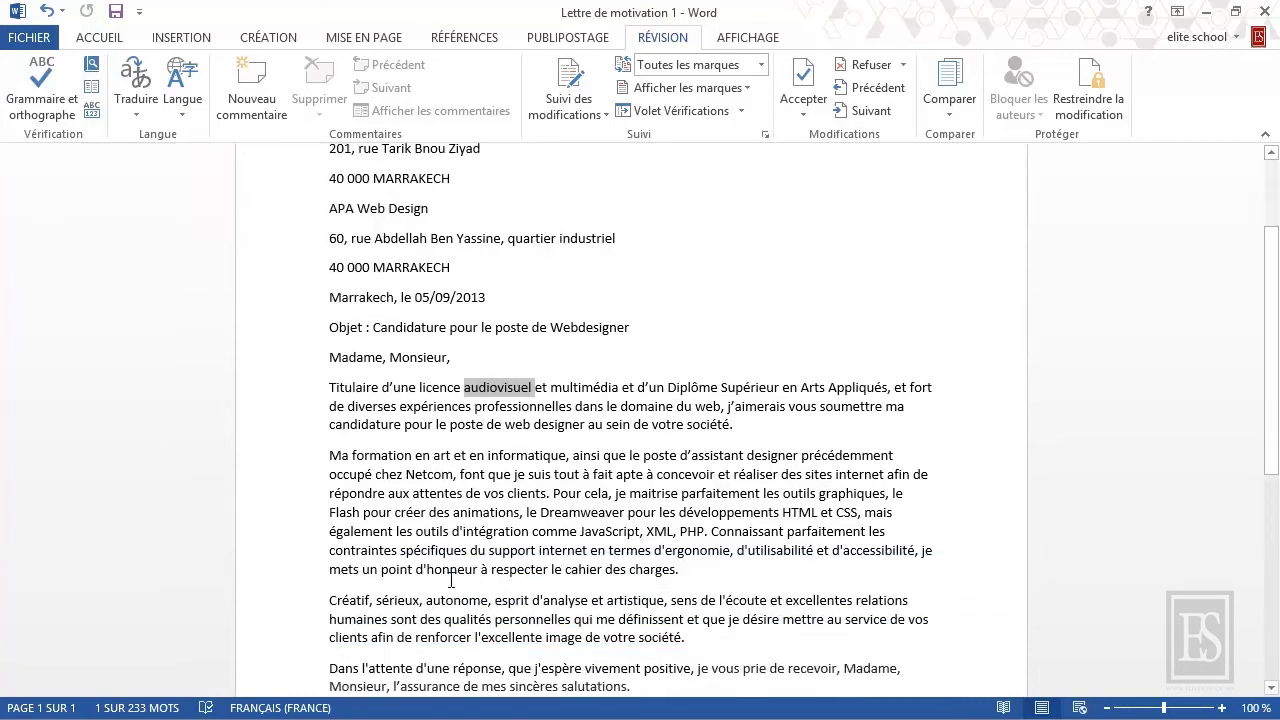
pyautogui.doubleClick(433, 550)
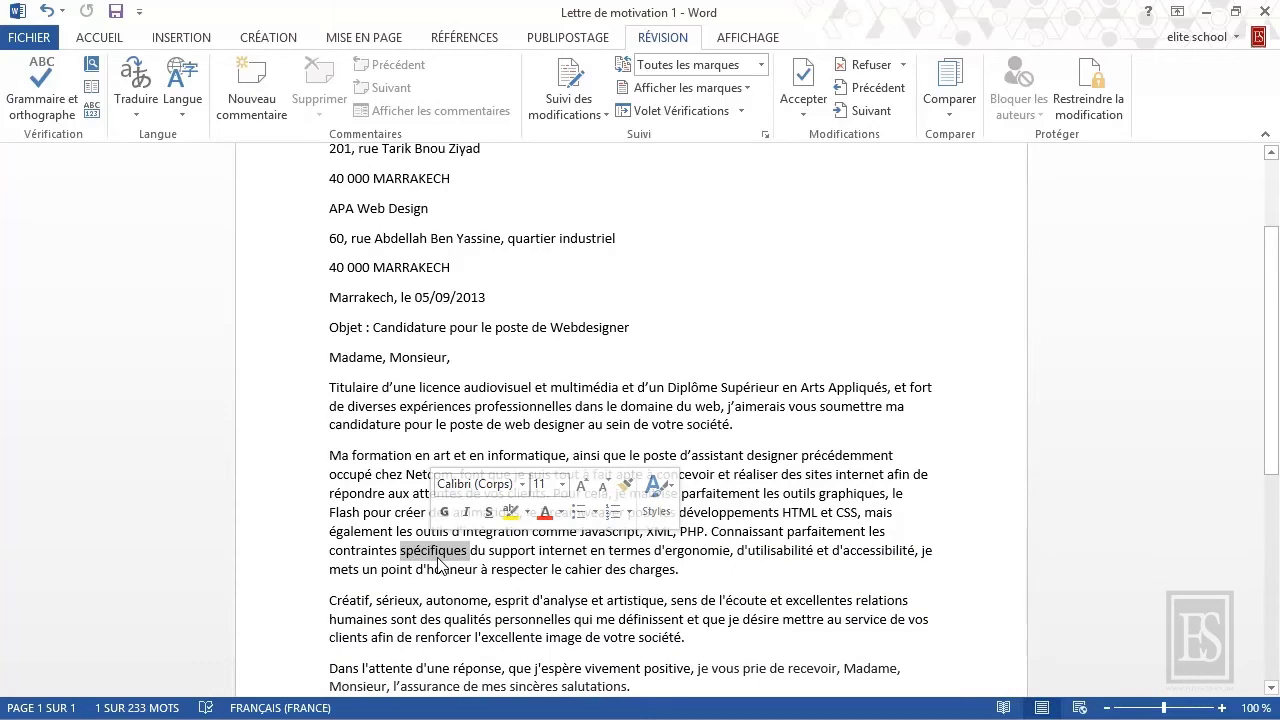
pyautogui.click(91, 92)
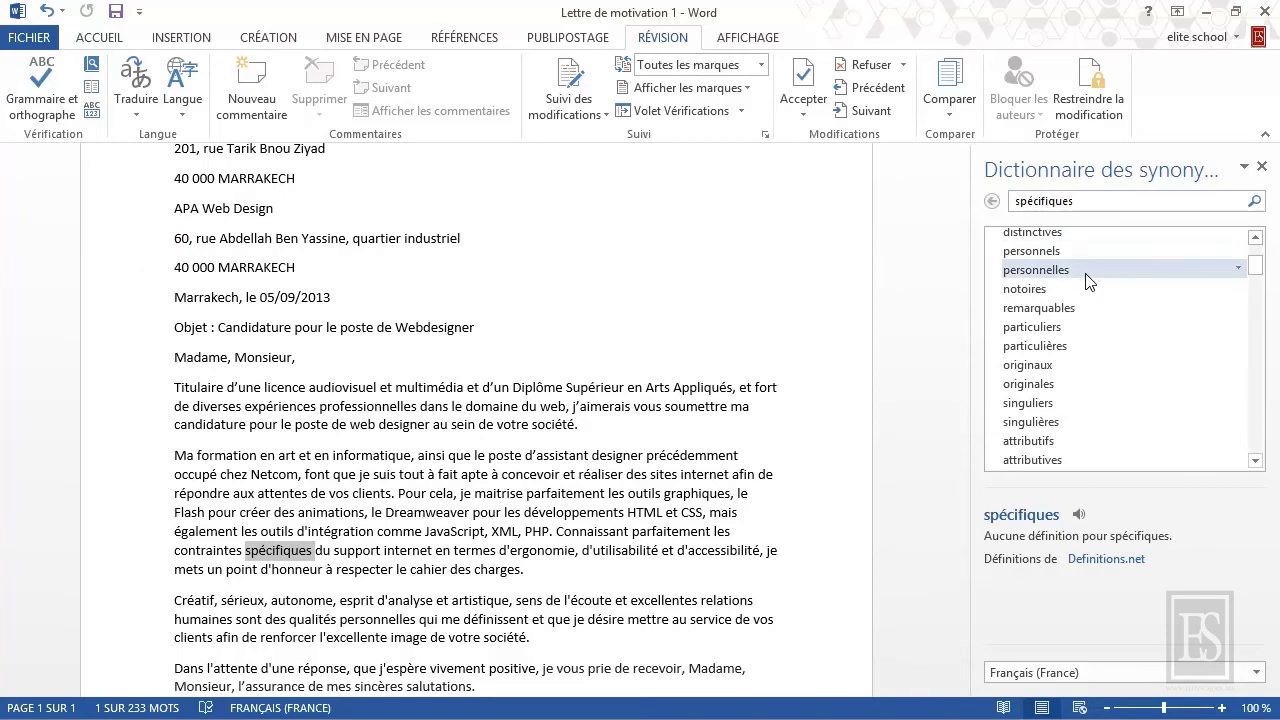
pyautogui.scroll(-1, 1089, 280)
pyautogui.scroll(1, 1089, 280)
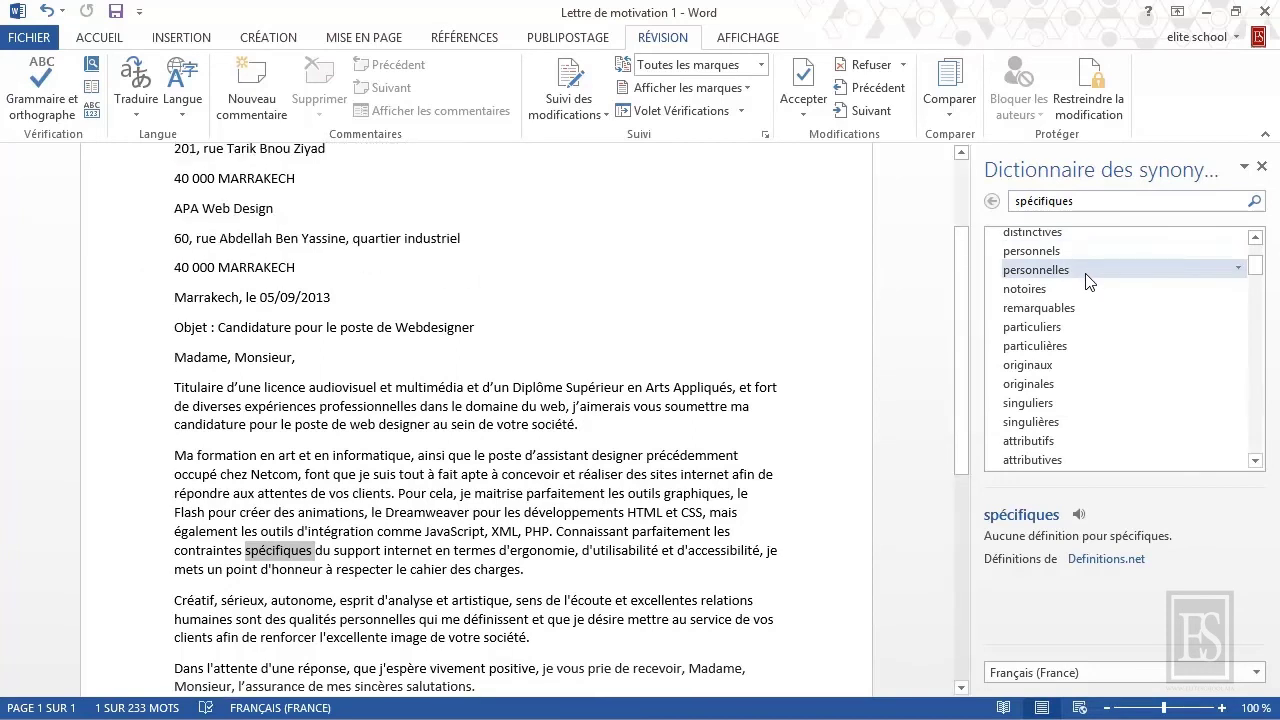
# Step: Explore synonyms of 'particulières', return to 'spécifiques', and open the options for 'particulières'
pyautogui.click(1044, 346)
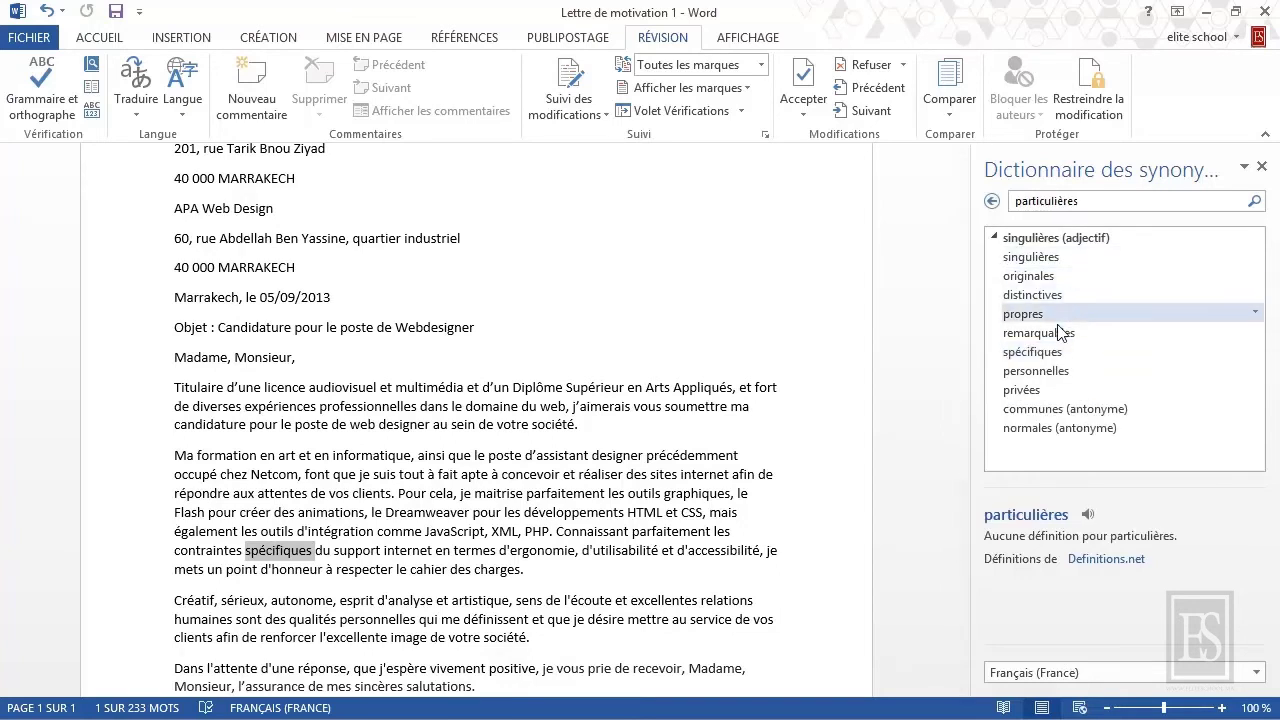
pyautogui.moveTo(1084, 203); pyautogui.dragTo(1008, 210)
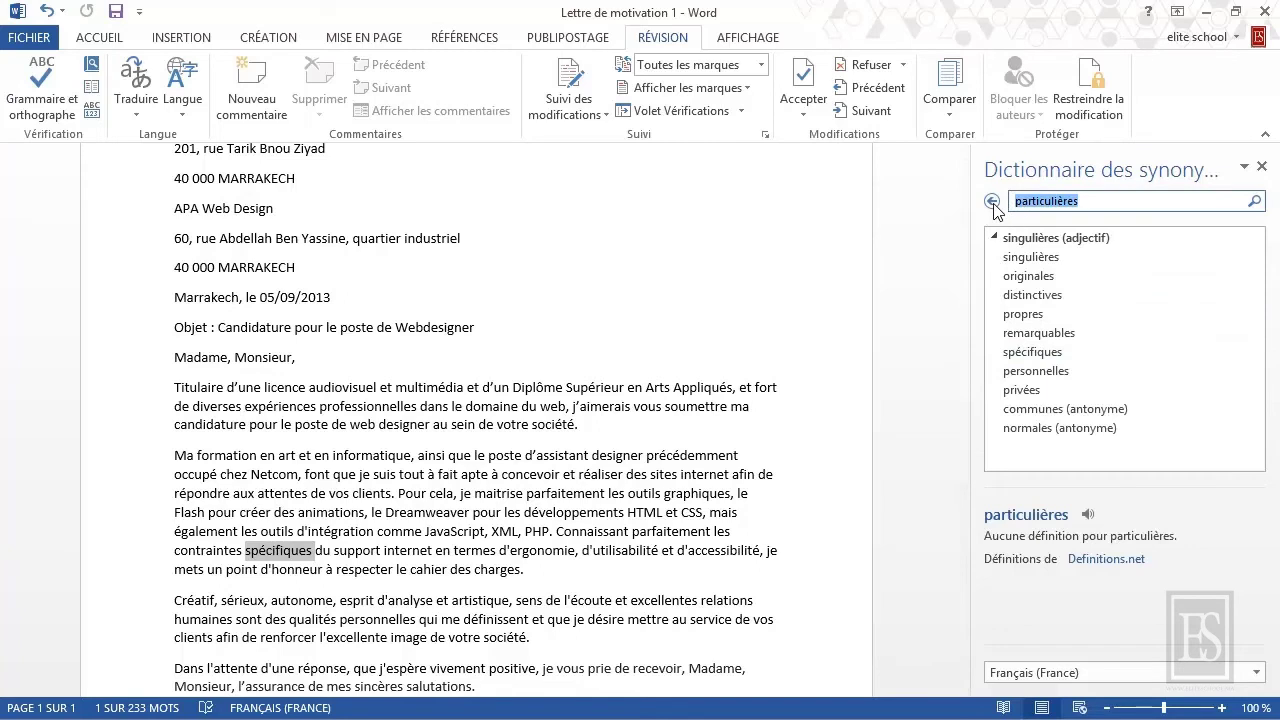
pyautogui.click(992, 202)
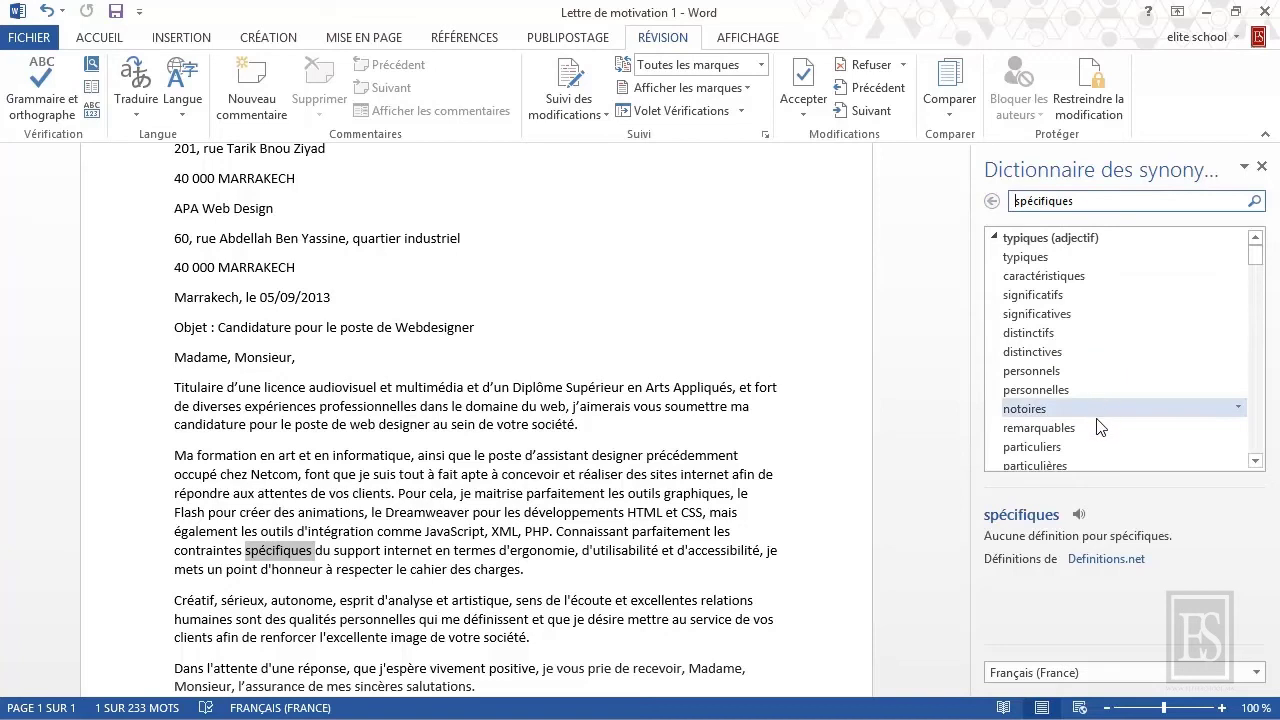
pyautogui.click(1255, 462)
pyautogui.click(1255, 462)
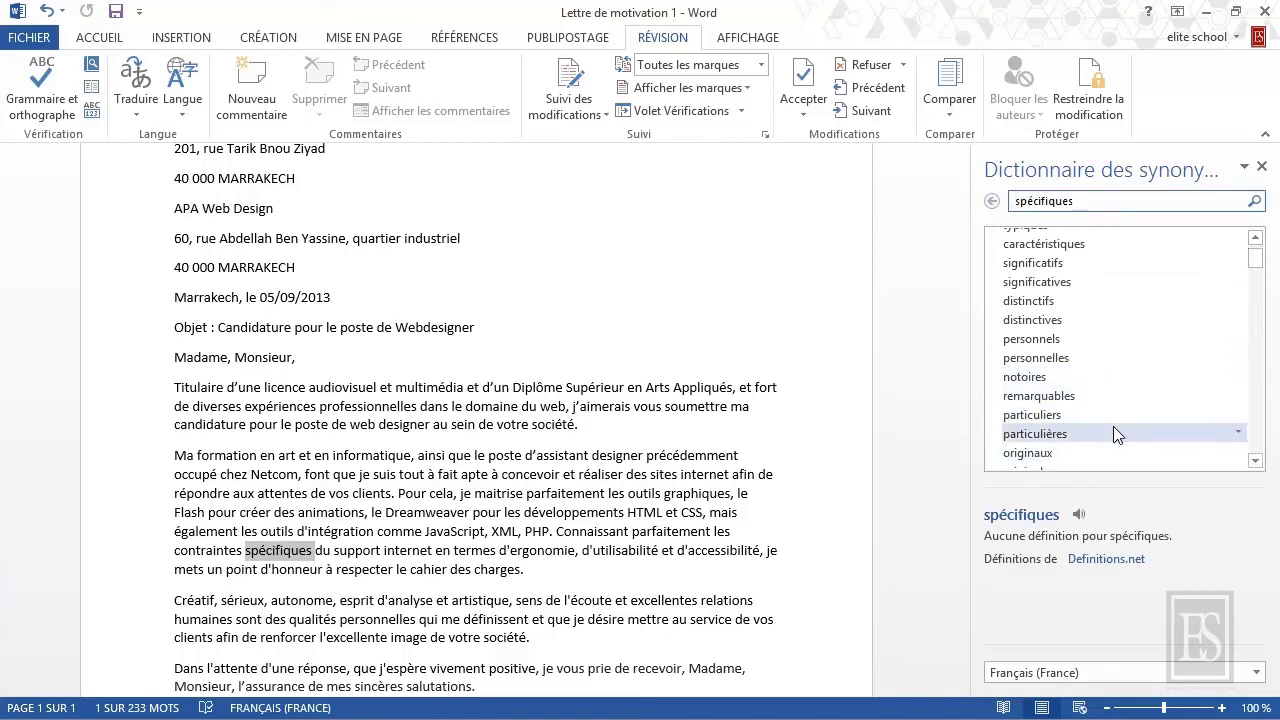
pyautogui.click(1240, 436)
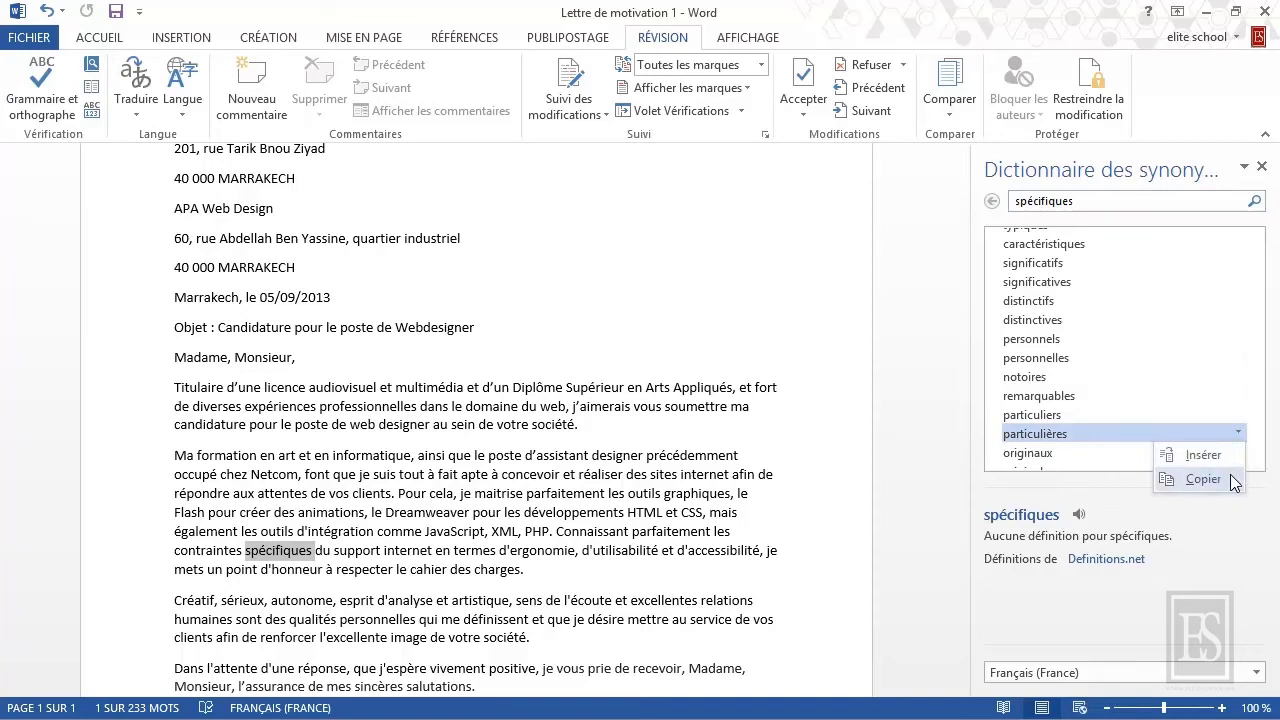
# Step: Insert 'particulières', undo it to restore 'spécifiques', and close the synonyms pane
pyautogui.click(1205, 456)
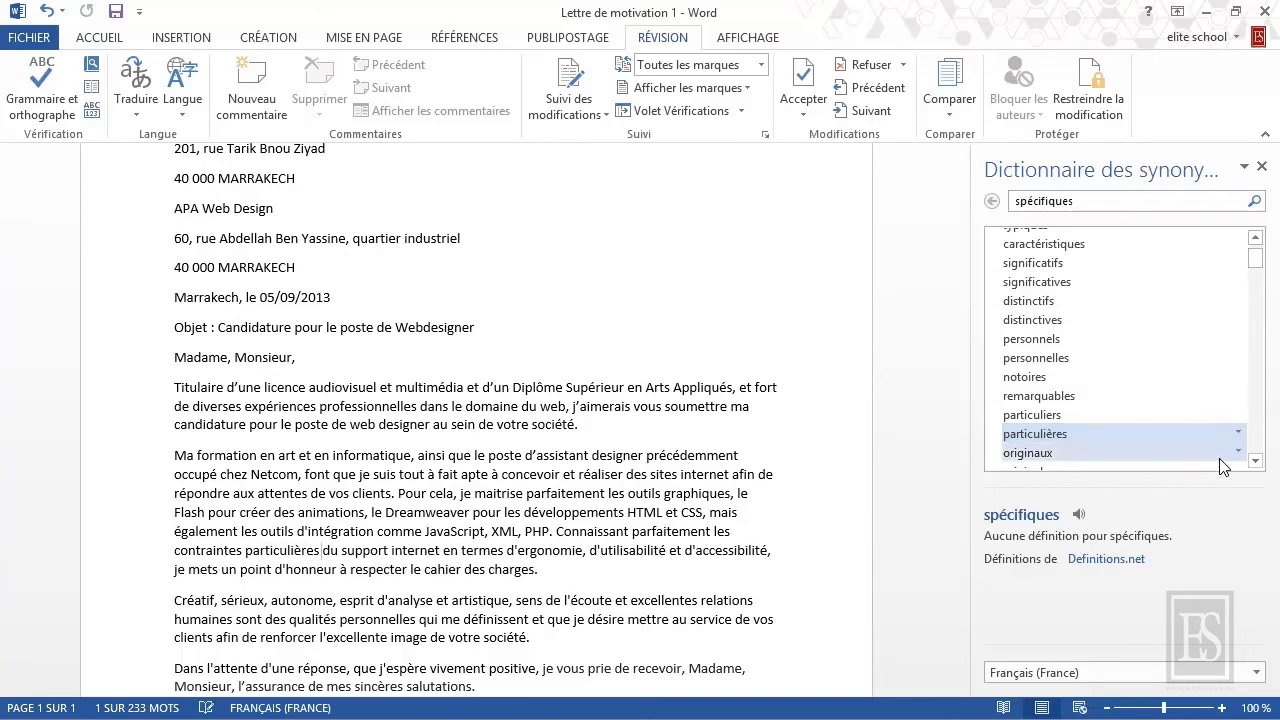
pyautogui.click(243, 550)
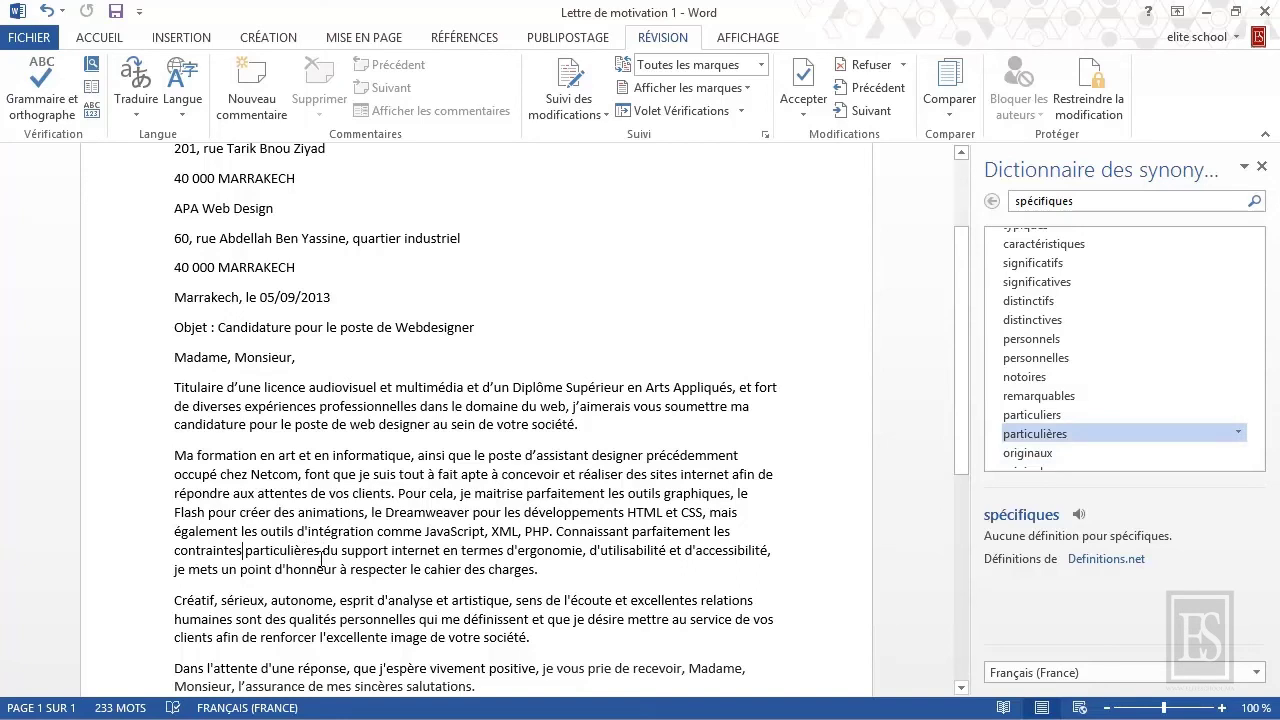
pyautogui.hotkey('ctrl', 'z')
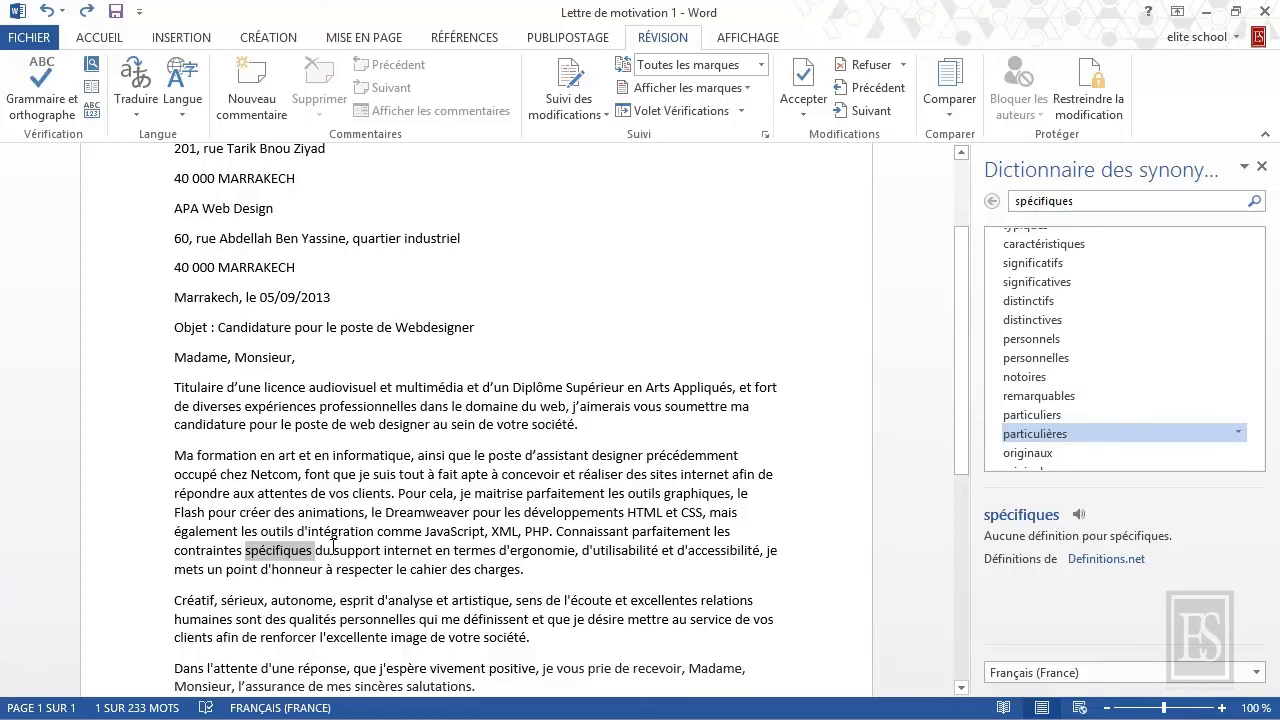
pyautogui.click(333, 549)
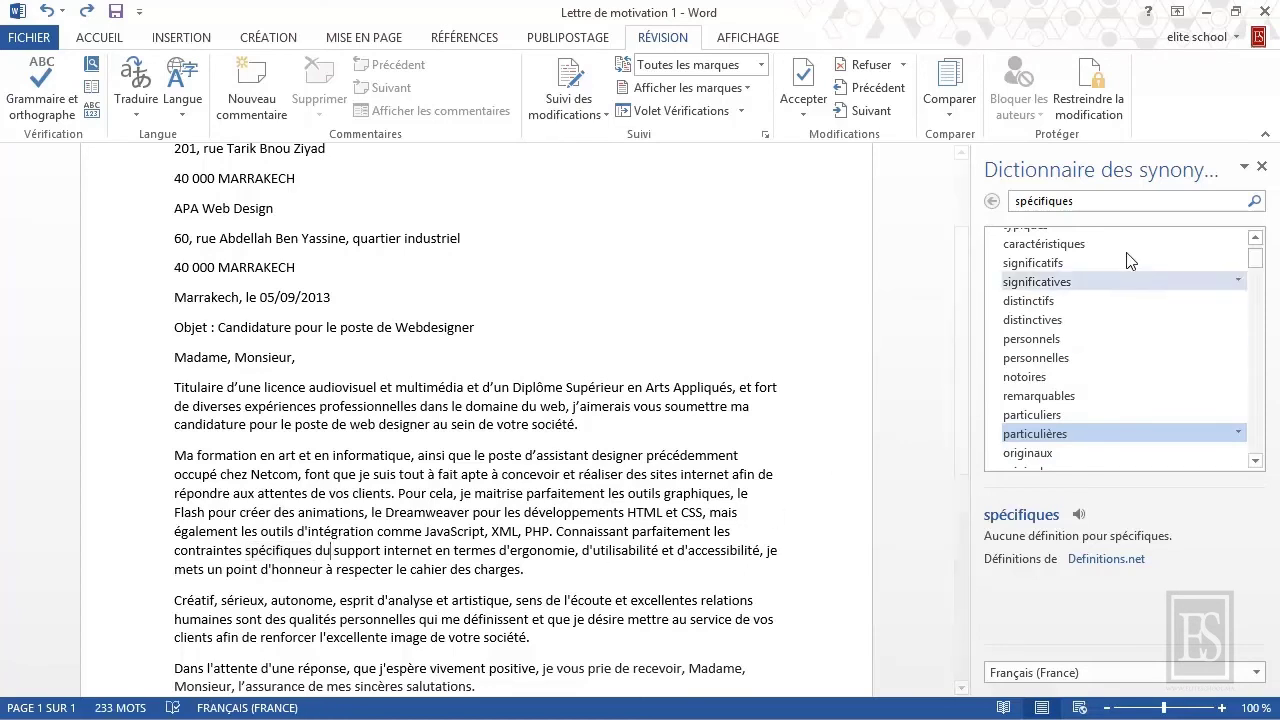
pyautogui.click(1261, 166)
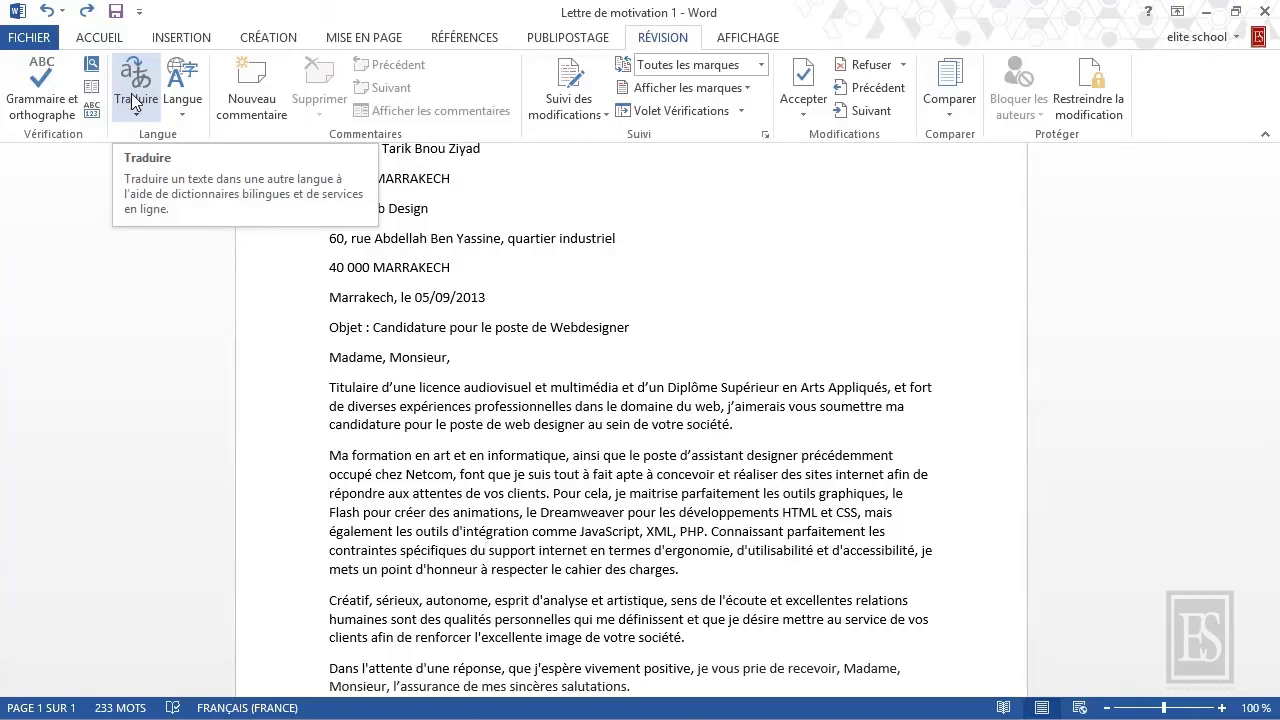
# Step: Set both the mini translator and document translation languages to Arabe from Français (France)
pyautogui.click(139, 108)
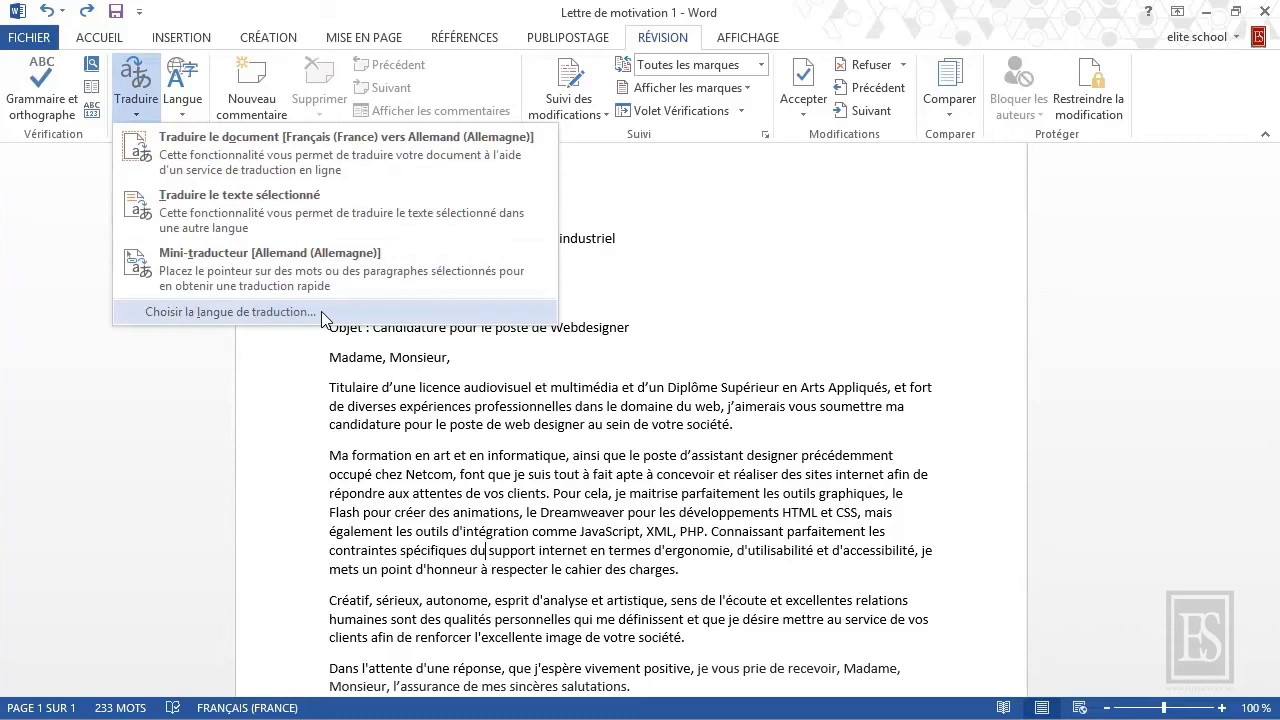
pyautogui.click(321, 311)
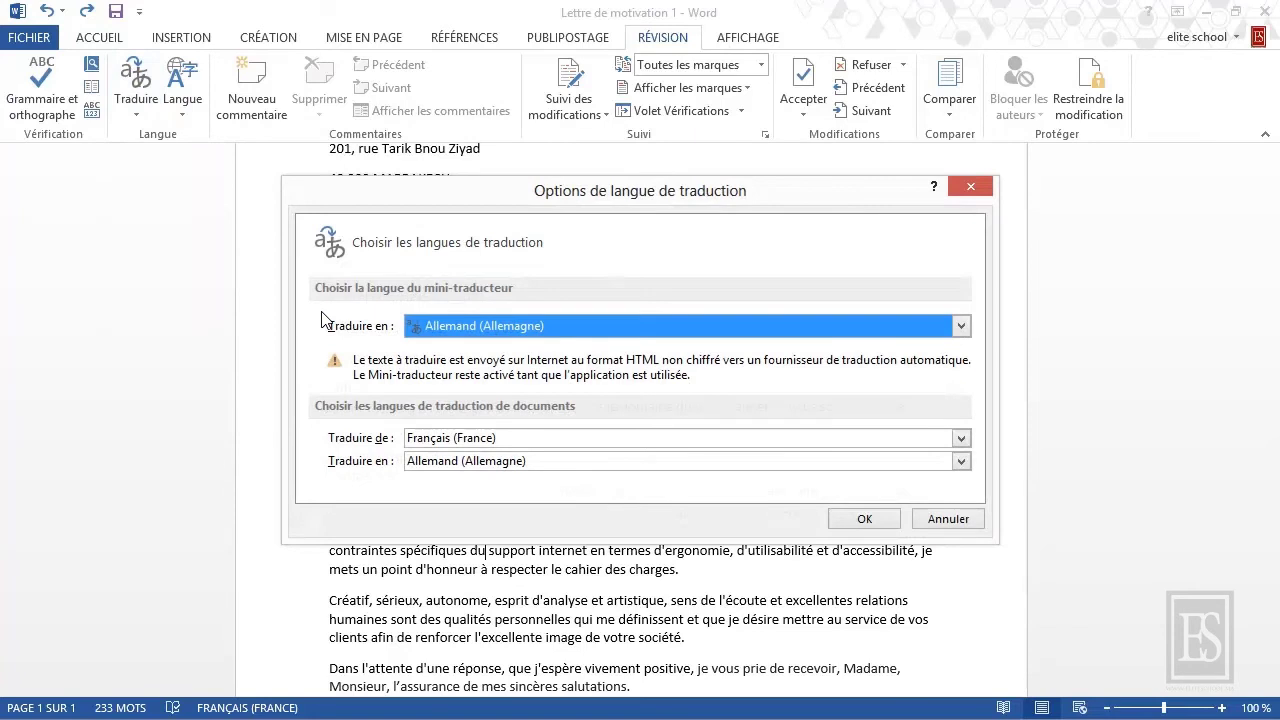
pyautogui.click(525, 329)
pyautogui.click(512, 424)
pyautogui.click(524, 462)
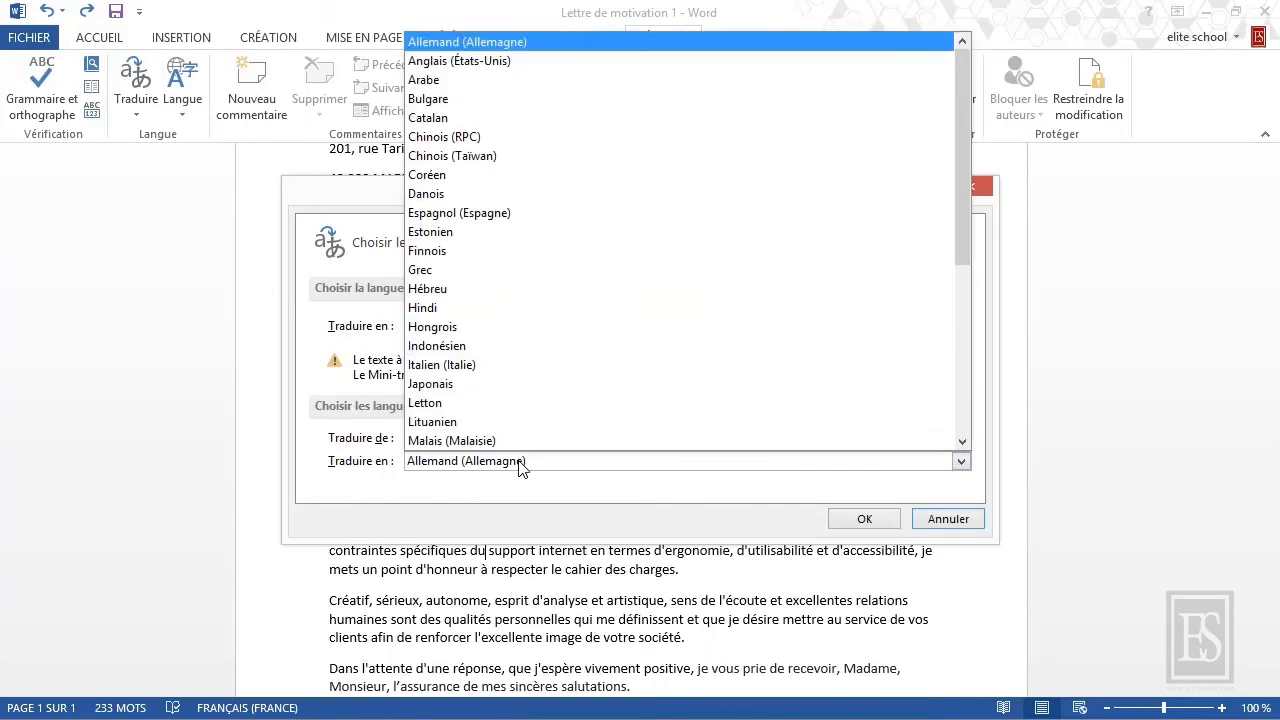
pyautogui.scroll(-2, 563, 128)
pyautogui.scroll(-2, 563, 135)
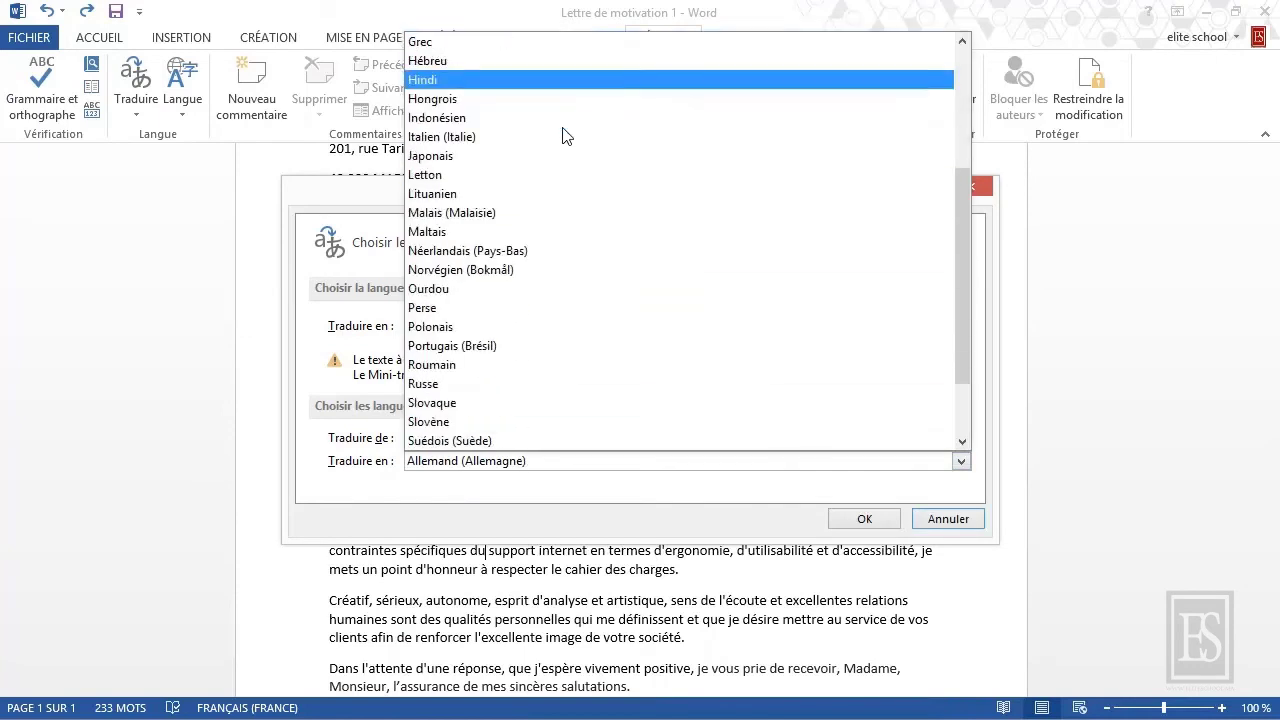
pyautogui.scroll(1, 574, 357)
pyautogui.scroll(3, 574, 360)
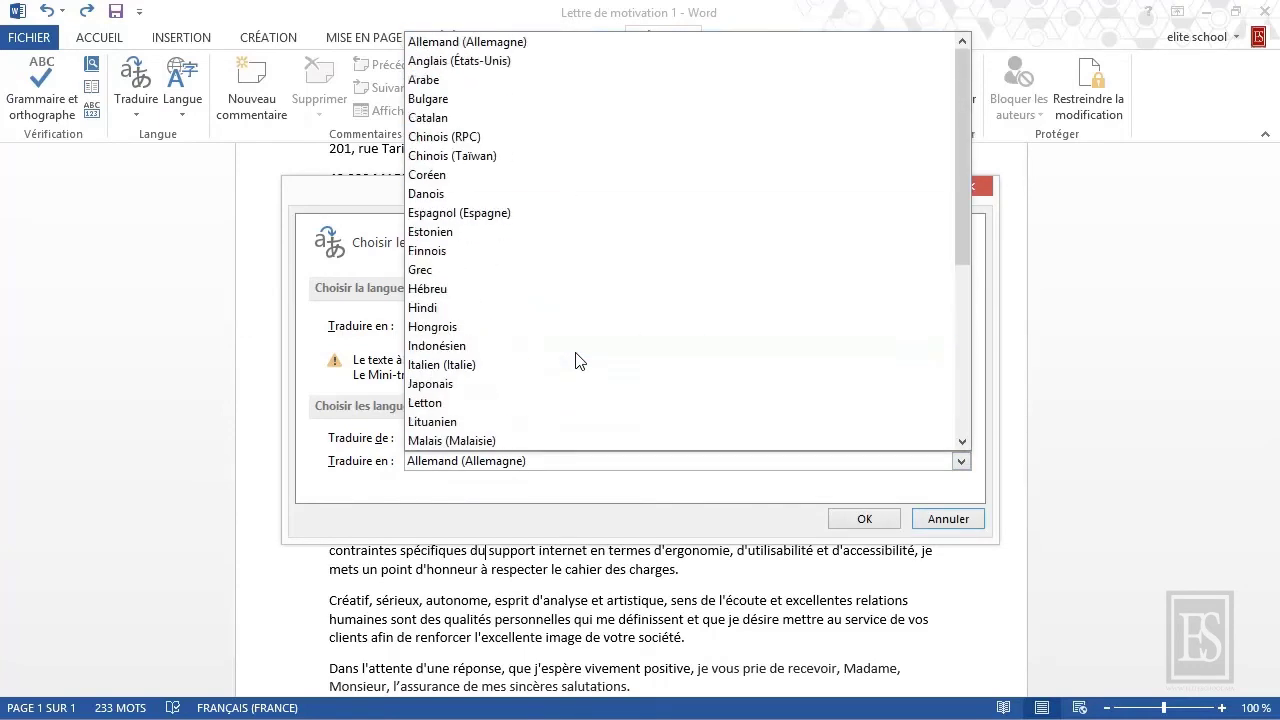
pyautogui.click(573, 80)
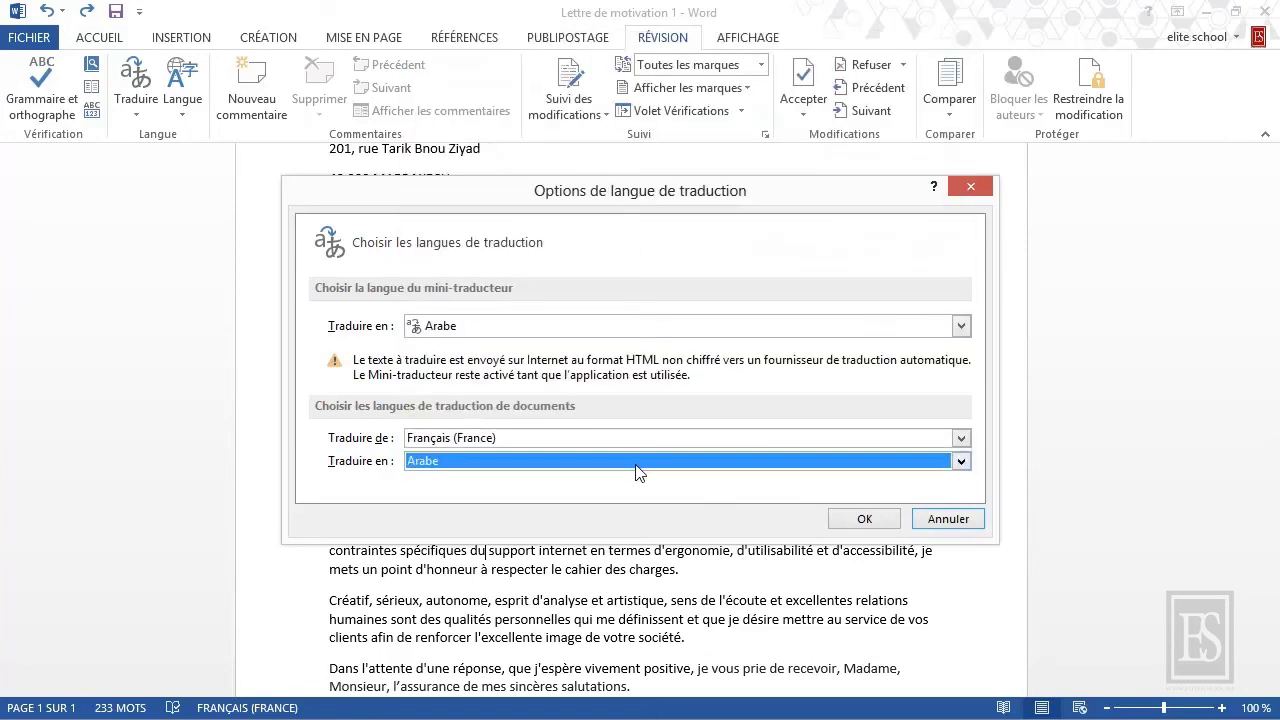
pyautogui.click(863, 520)
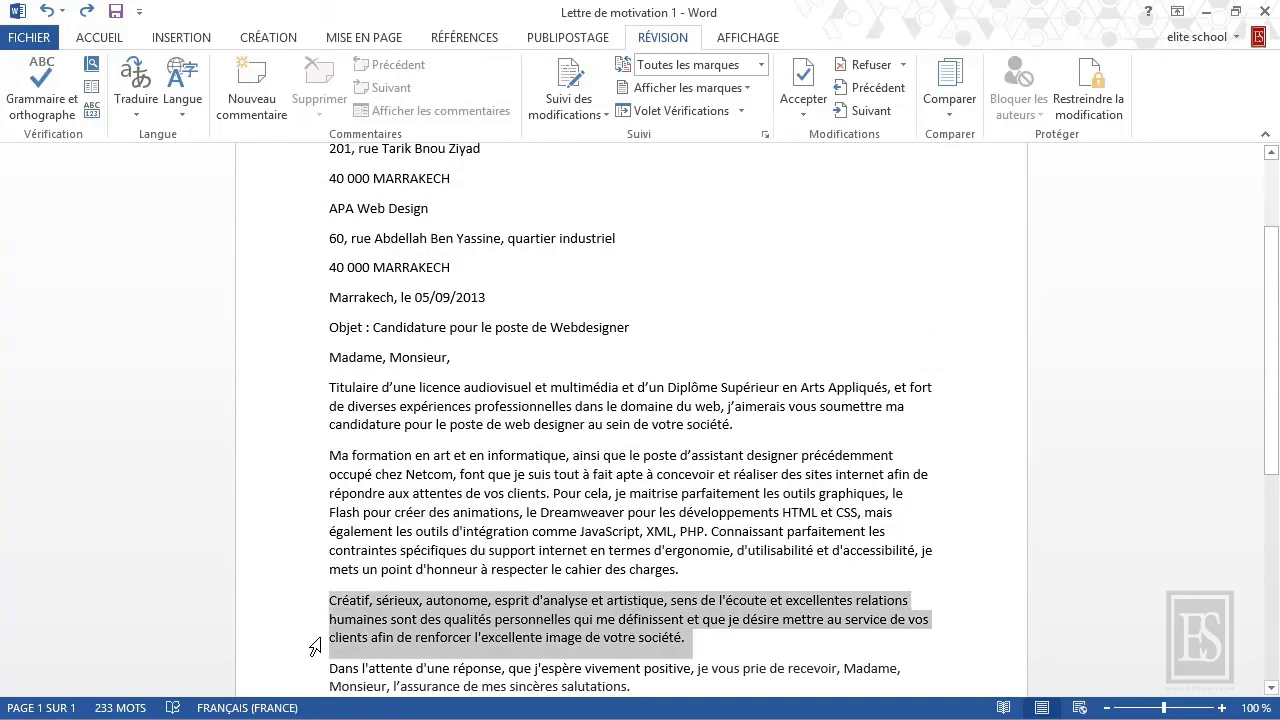
# Step: Translate the 'Créatif, sérieux, autonome' paragraph into Arabic with Microsoft Translator
pyautogui.moveTo(312, 628); pyautogui.dragTo(320, 645)
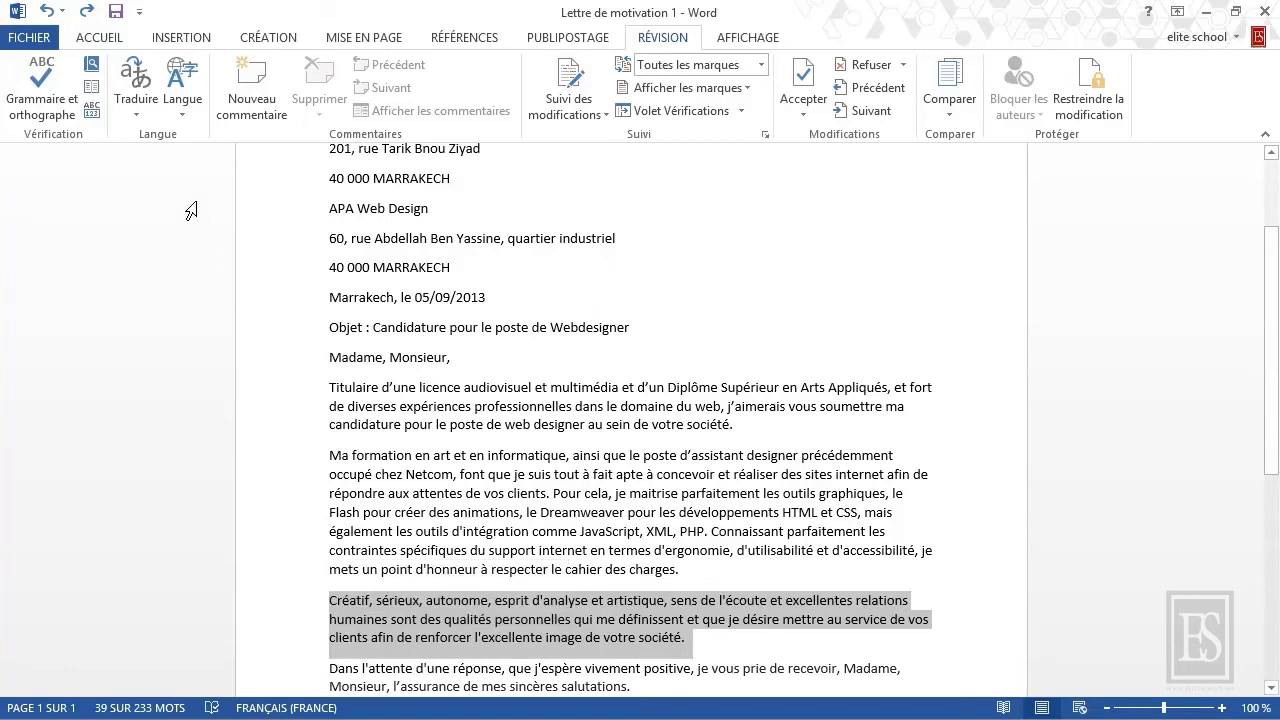
pyautogui.click(136, 98)
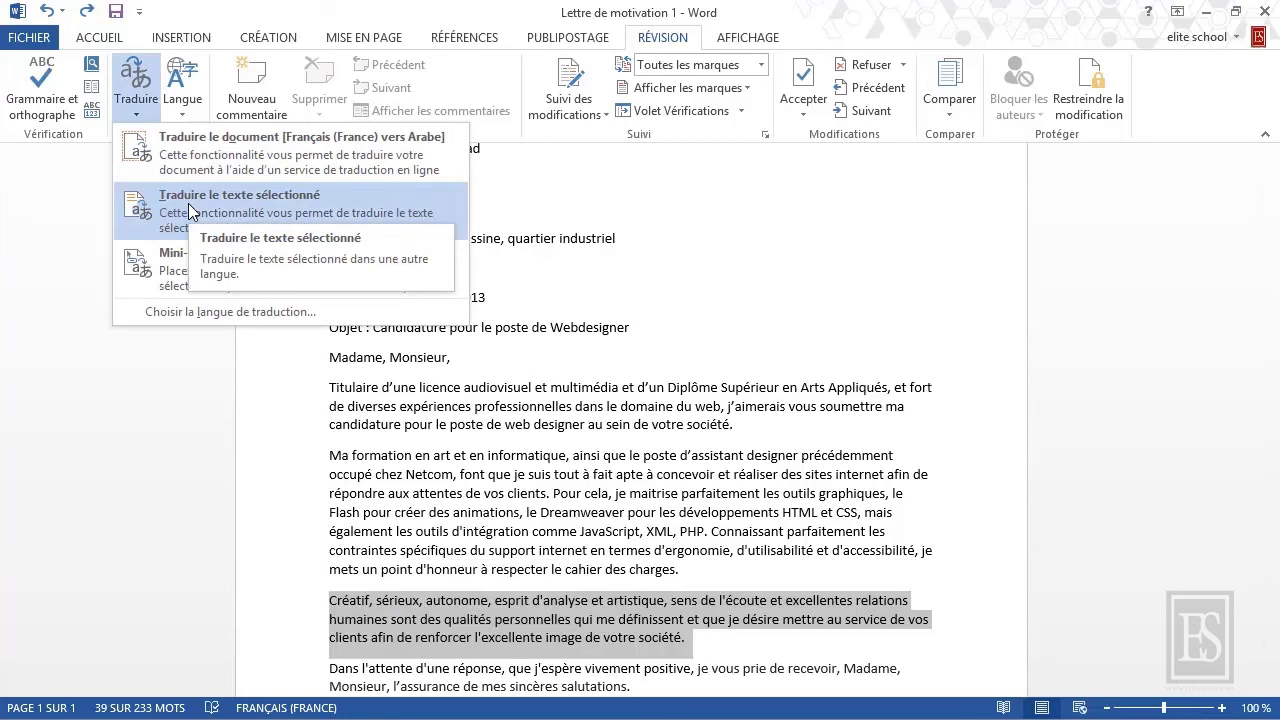
pyautogui.click(188, 203)
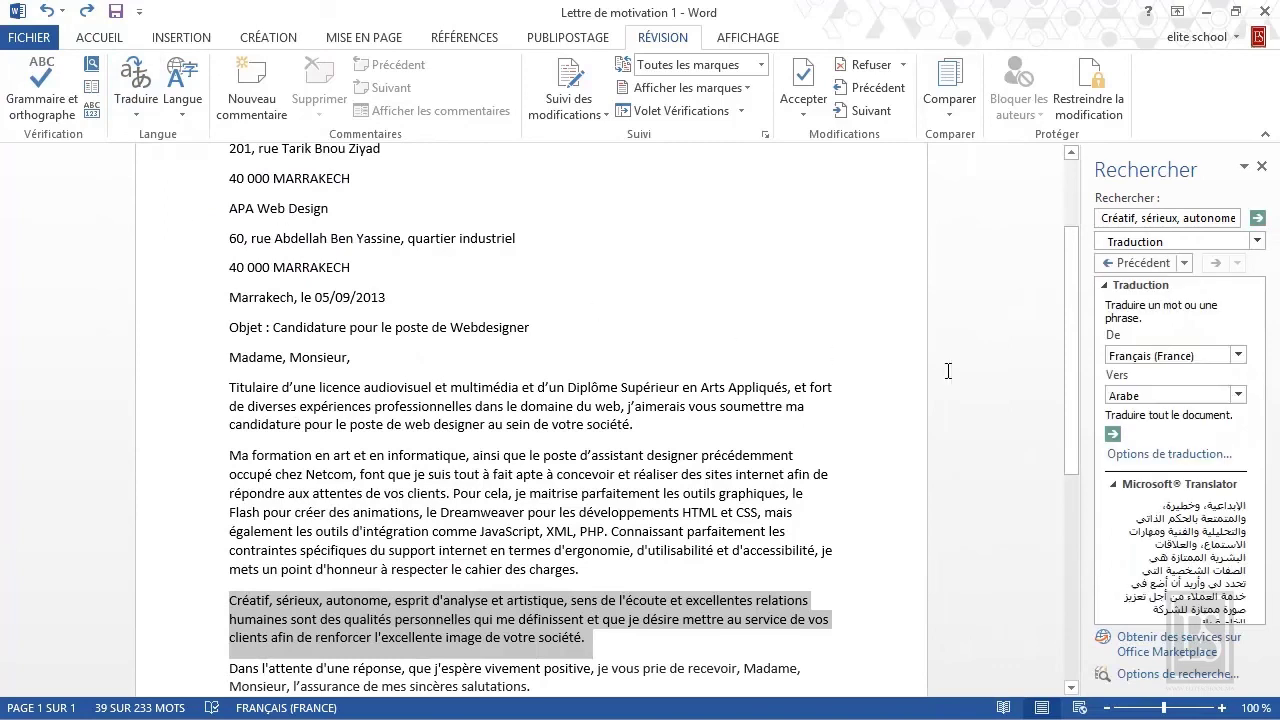
pyautogui.moveTo(1170, 400)
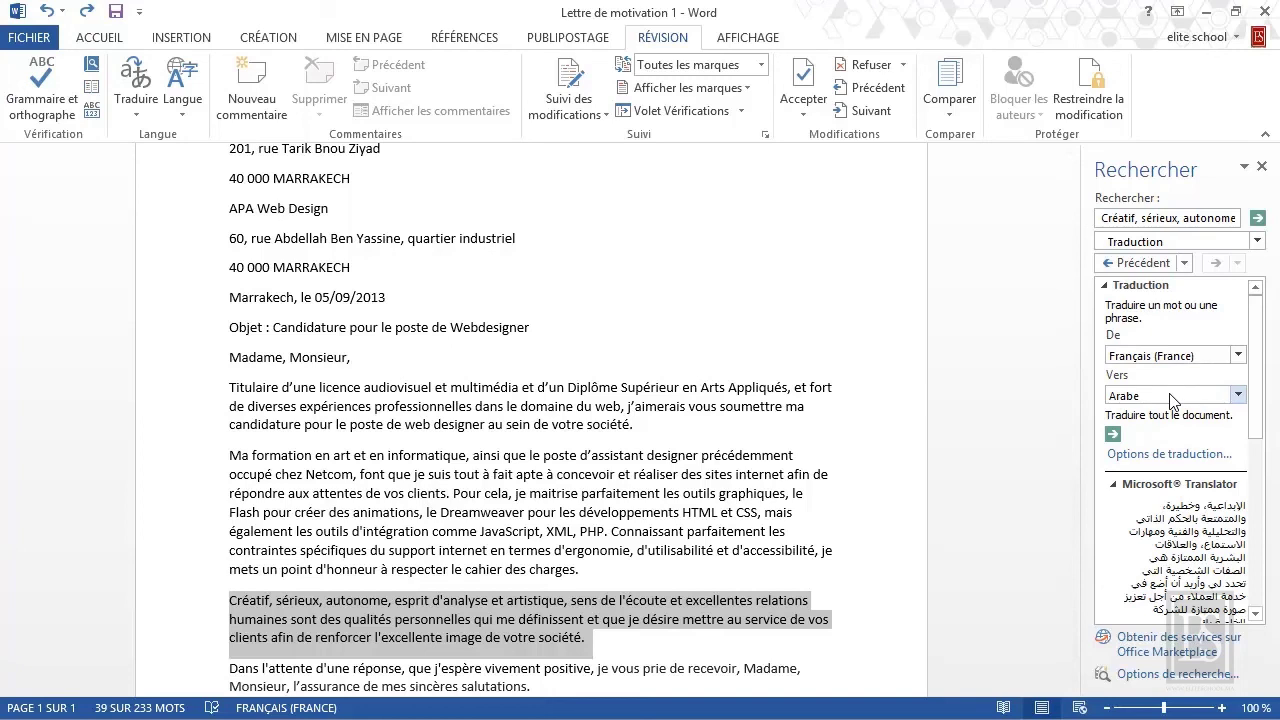
# Step: Copy the Arabic translation and close the research pane
pyautogui.scroll(-2, 1228, 430)
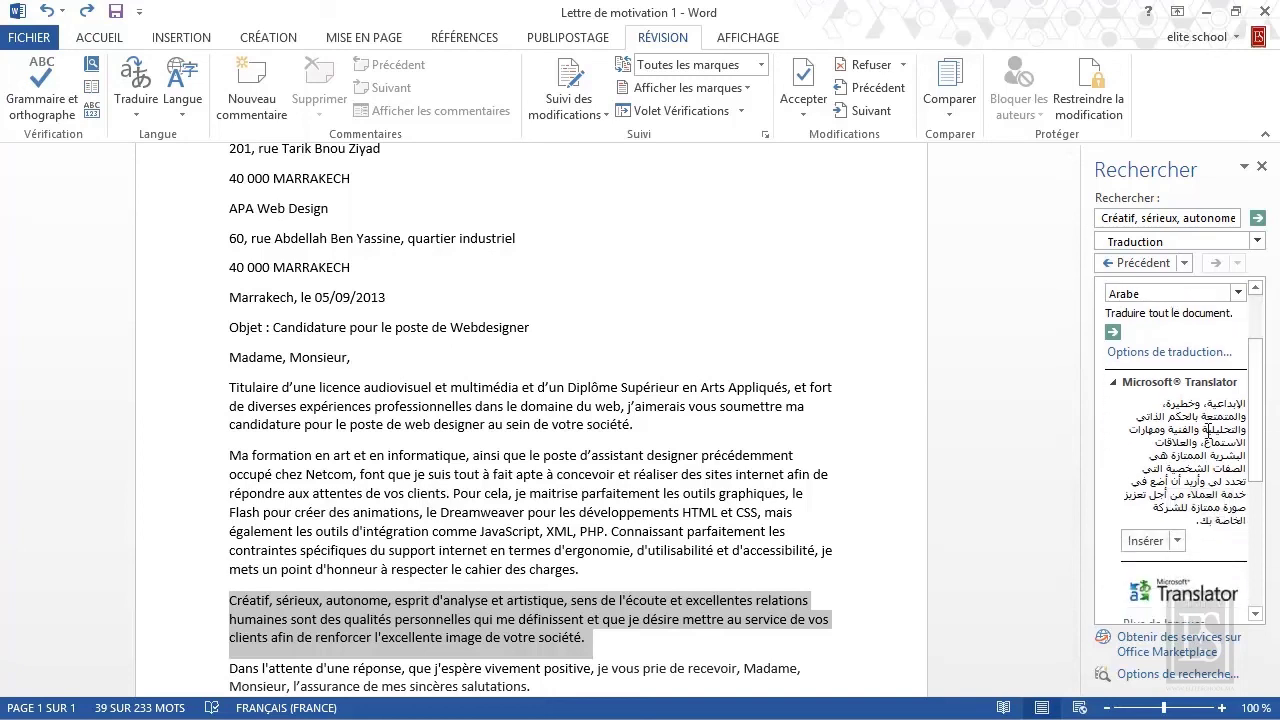
pyautogui.moveTo(1158, 412); pyautogui.dragTo(1205, 493)
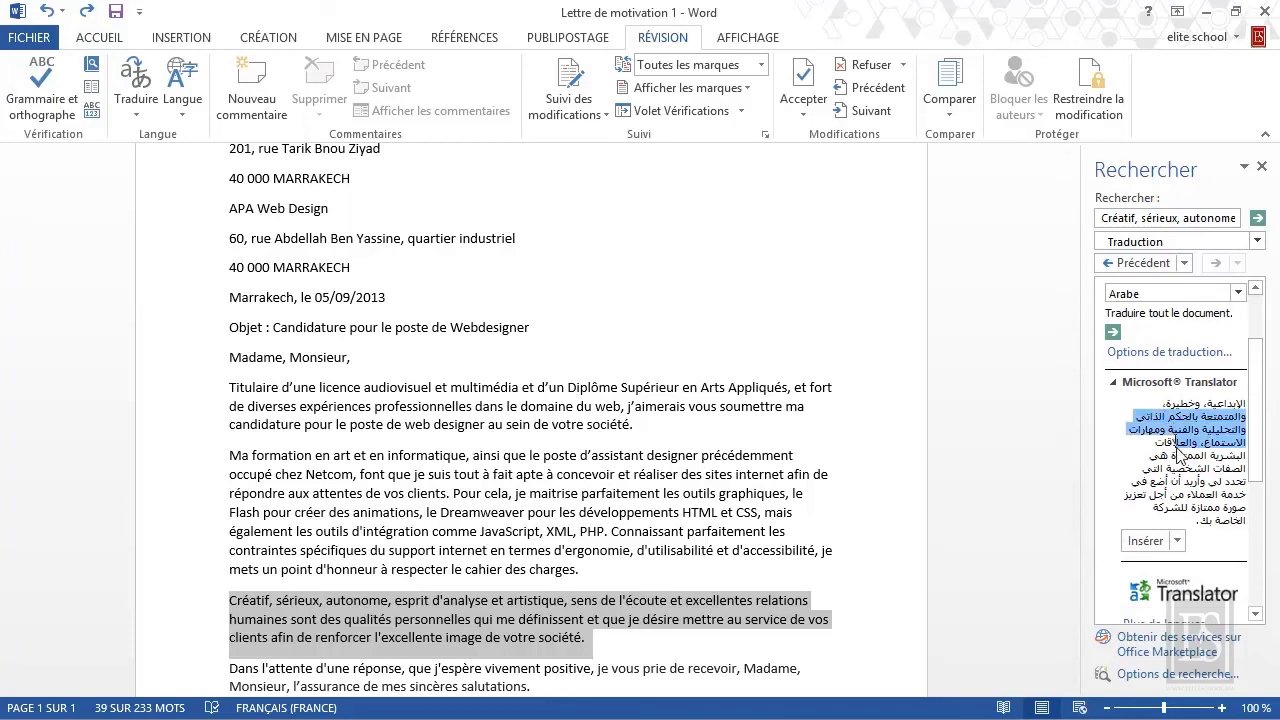
pyautogui.click(1157, 505)
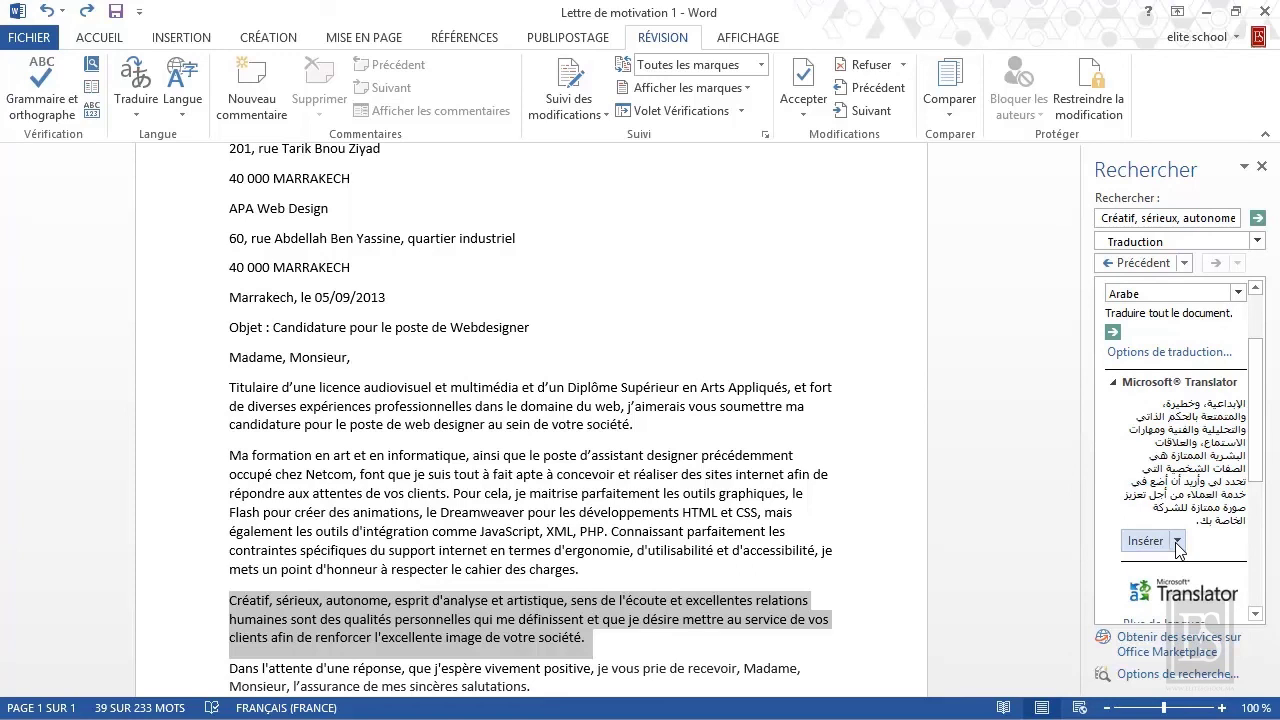
pyautogui.click(1176, 543)
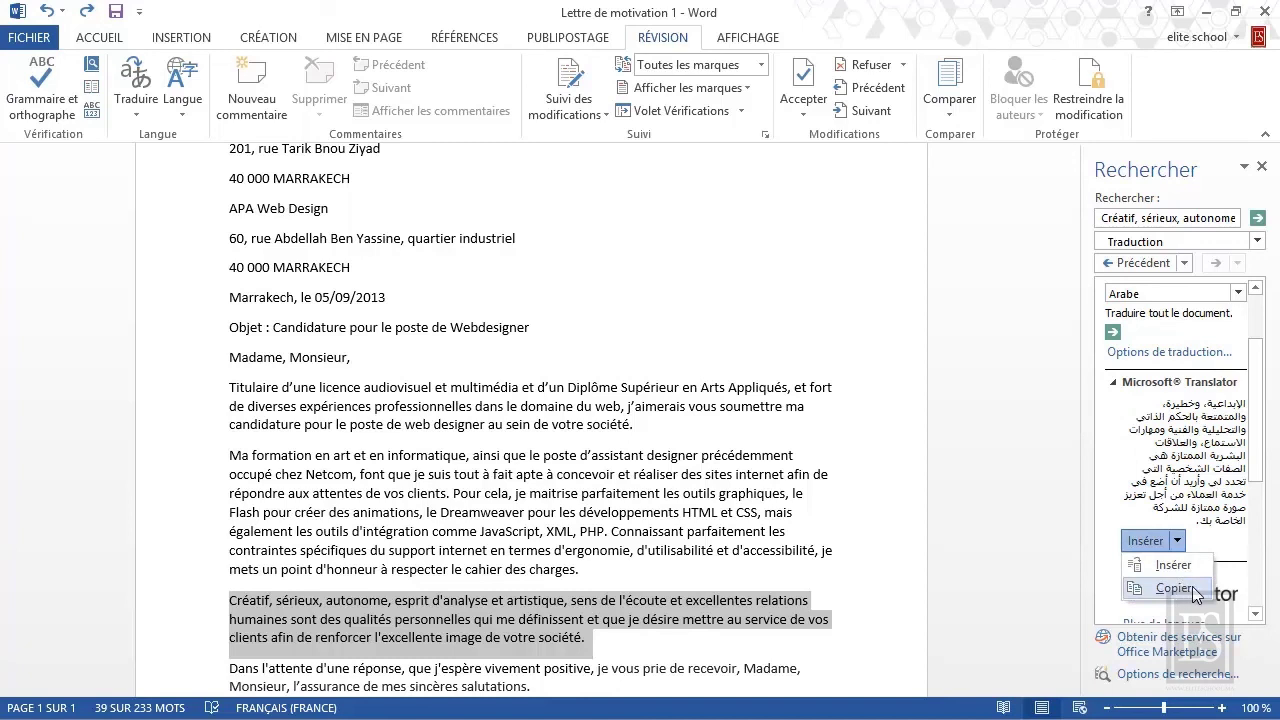
pyautogui.click(1175, 588)
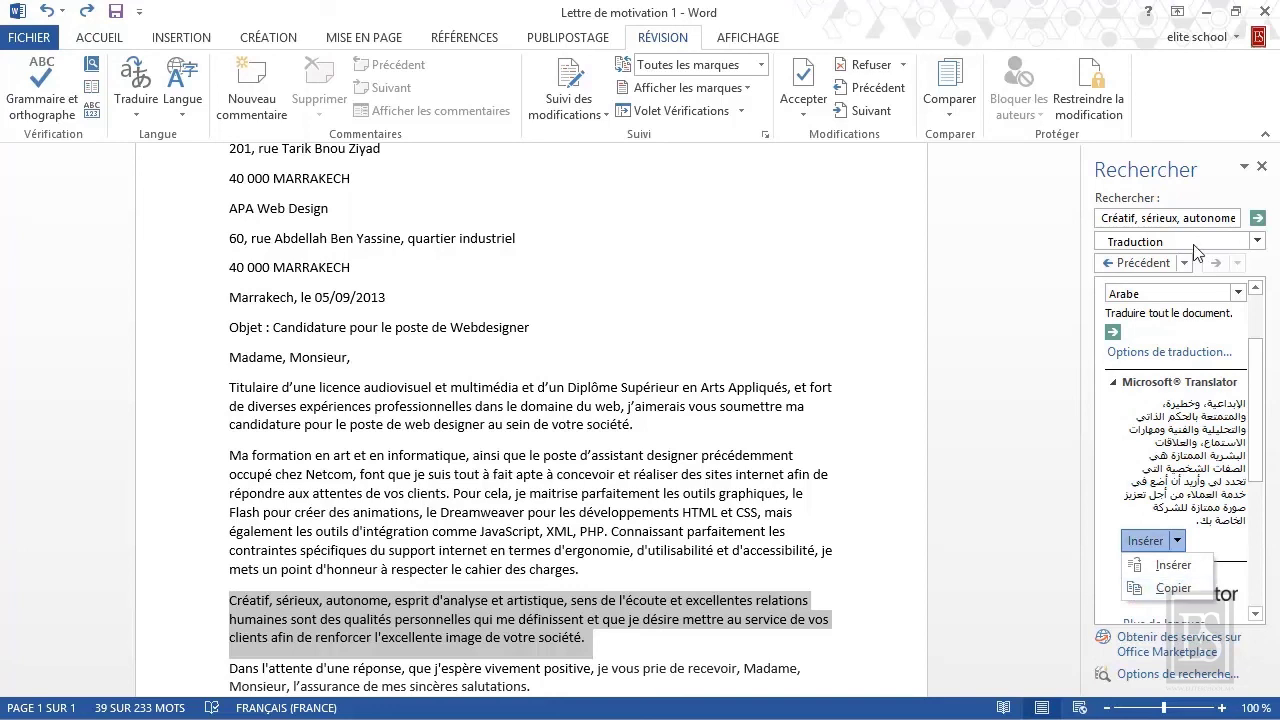
pyautogui.click(1261, 167)
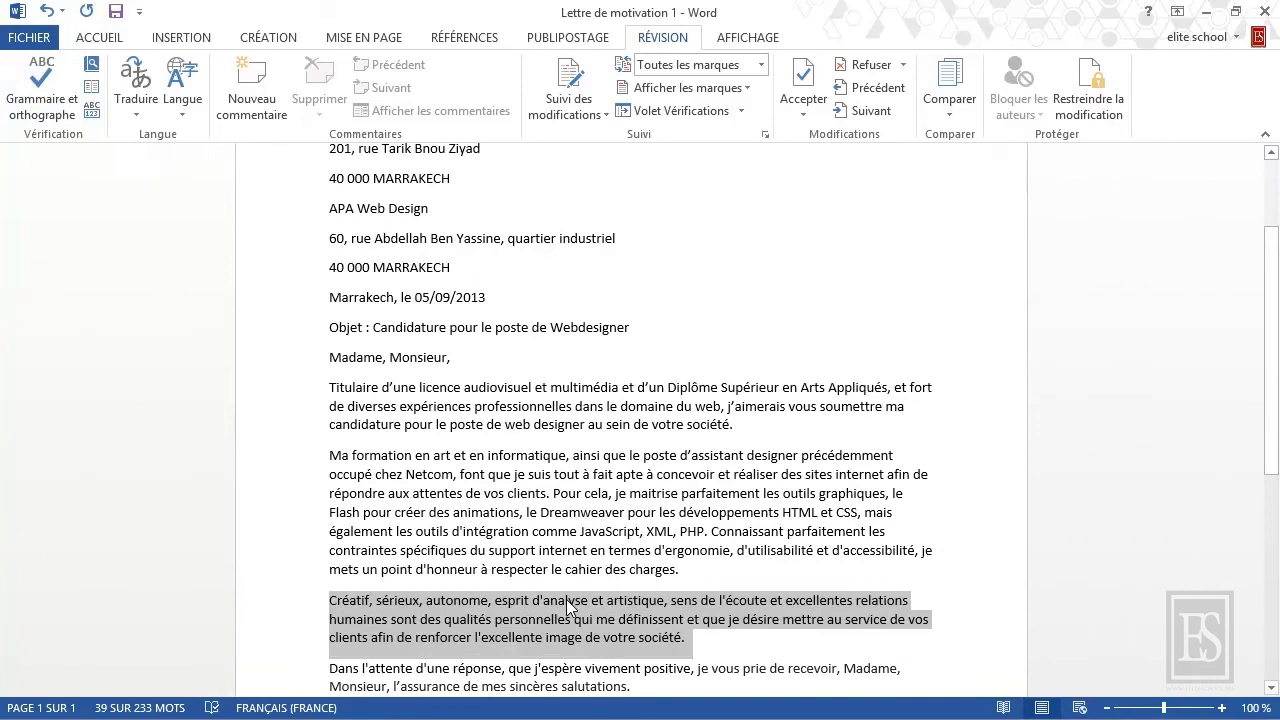
# Step: Bring up the context menu on the 'Créatif, sérieux' paragraph to reach Définir
pyautogui.rightClick(567, 606)
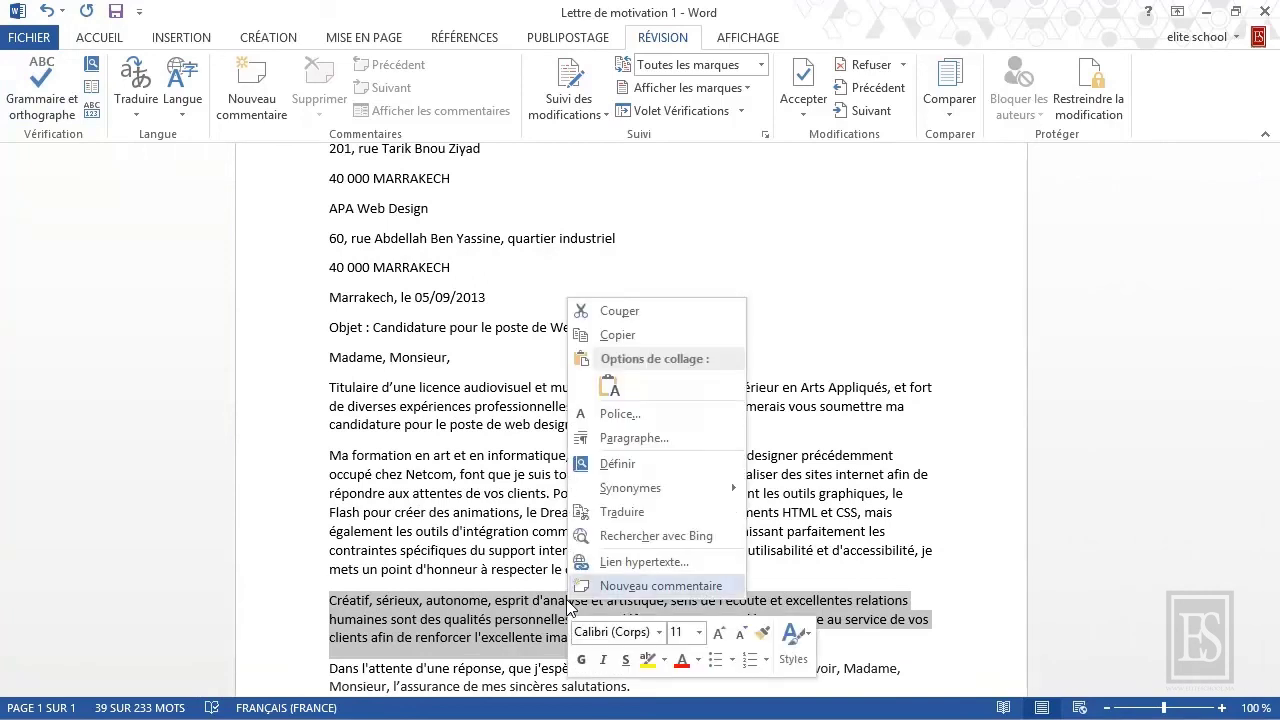